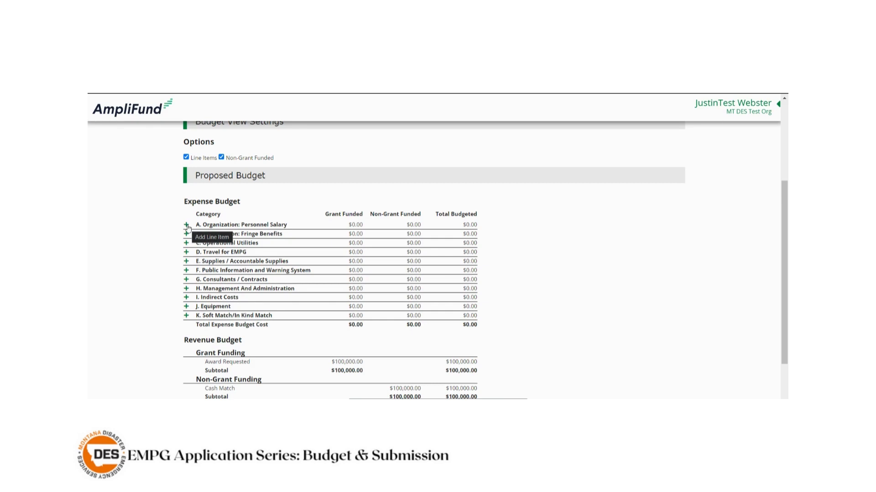
- Start a line item under Organization: Personnel Salary, named "FTE - Salary" plus the employee's name, with a direct cost of $50,000
click(187, 225)
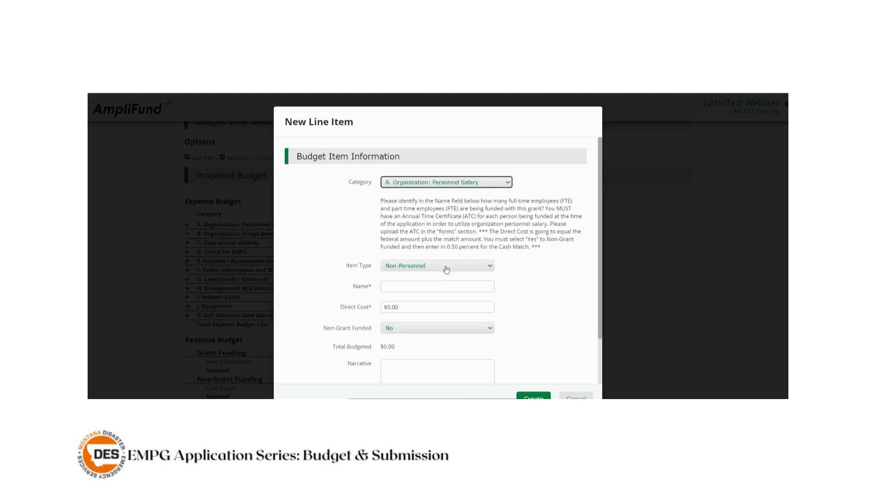
click(420, 282)
text(FTE -)
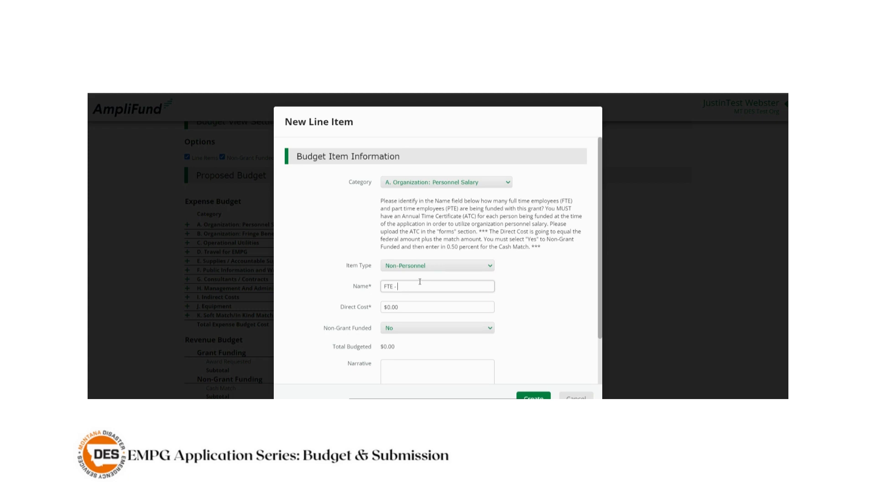
text(Salary Bob Example)
click(406, 308)
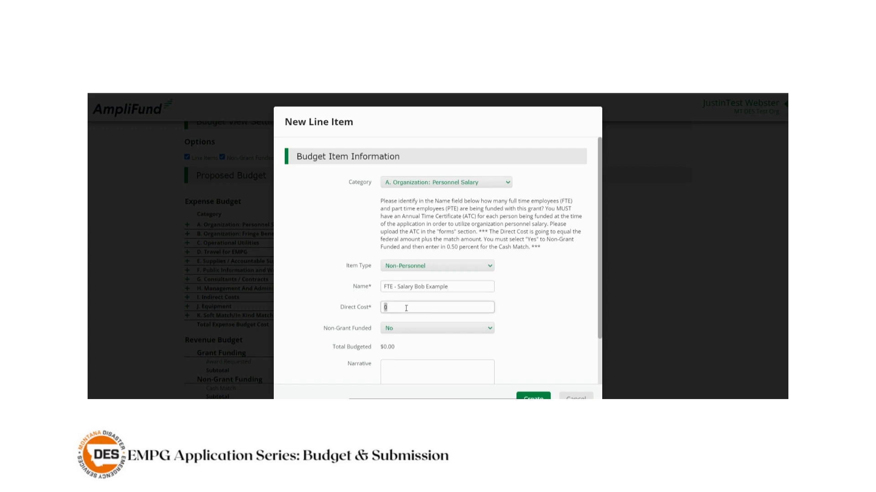
text(50000)
click(365, 310)
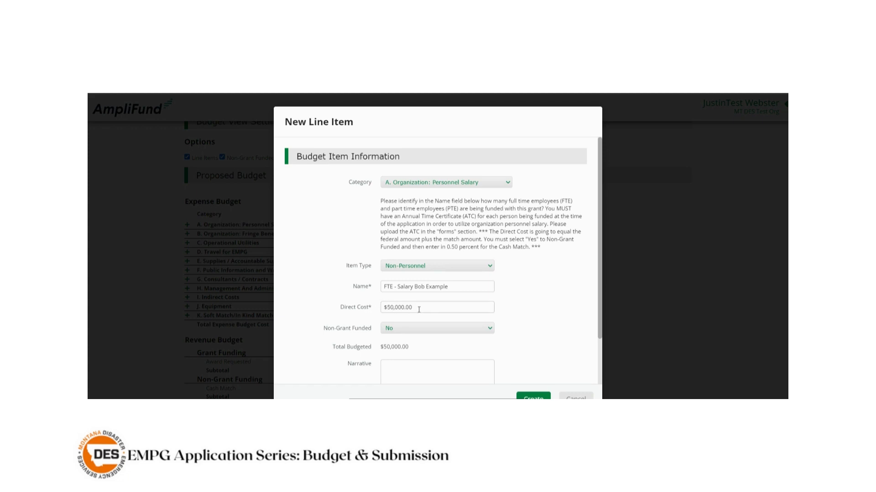
- Set the salary item's Non-Grant Funded option to Yes and enter its cash match as a percentage of 50%
scroll(420, 310, down, 1)
click(406, 286)
click(405, 293)
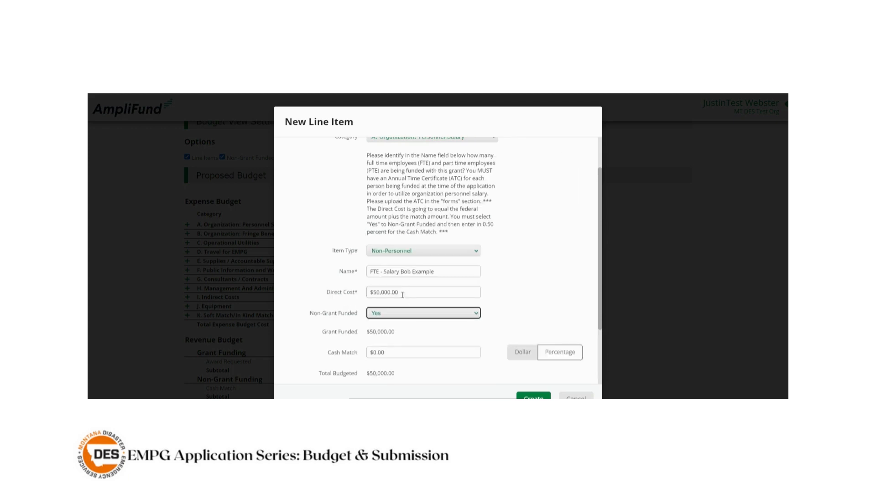
scroll(361, 312, down, 1)
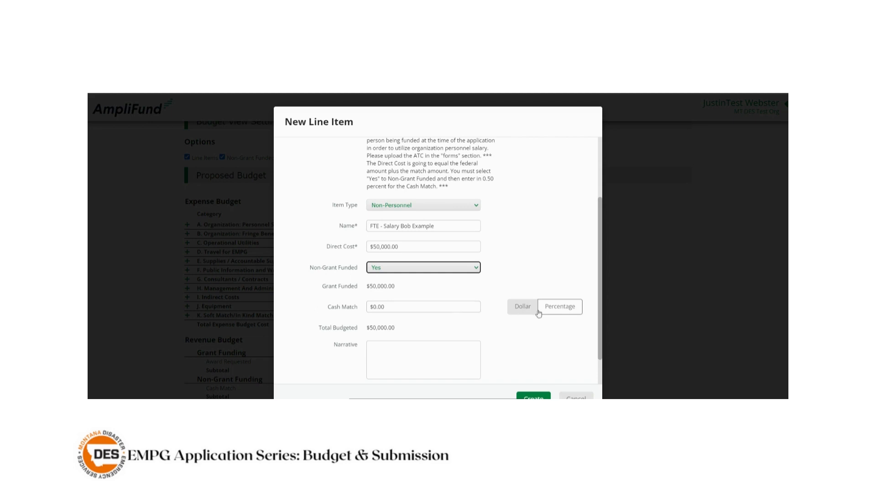
click(558, 312)
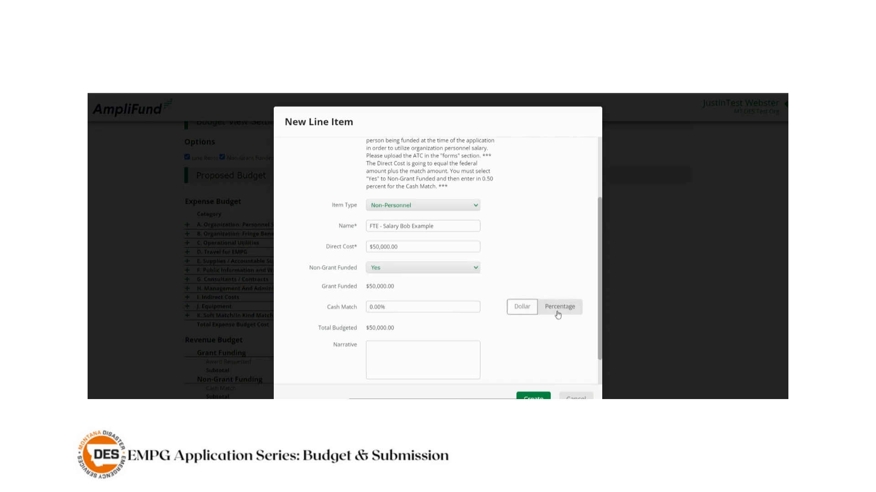
click(420, 308)
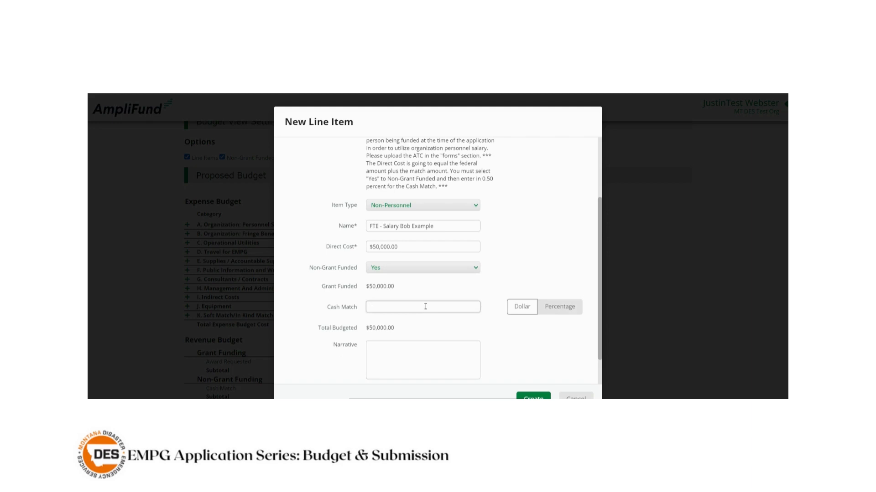
text(.5)
click(428, 297)
- Add a narrative that the full-time employee will be leaving in March and a new hiring process will begin, and create the salary item
scroll(354, 301, down, 1)
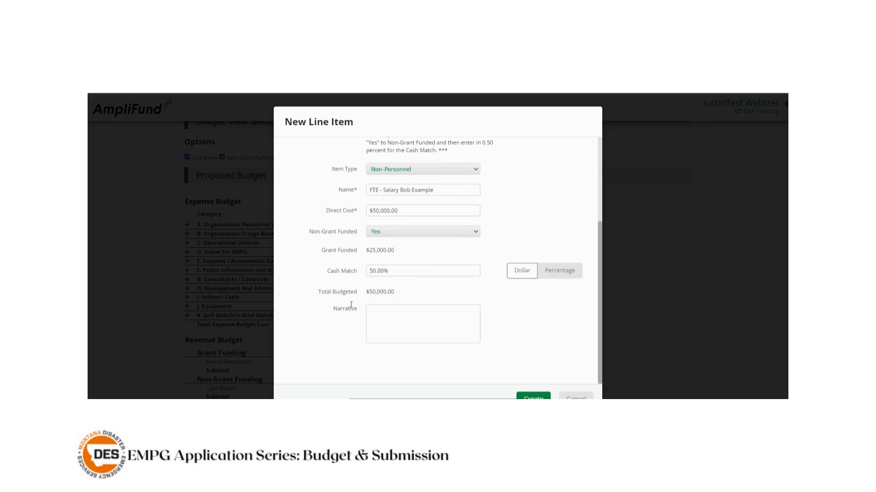
click(381, 314)
text(FTE Bob will be)
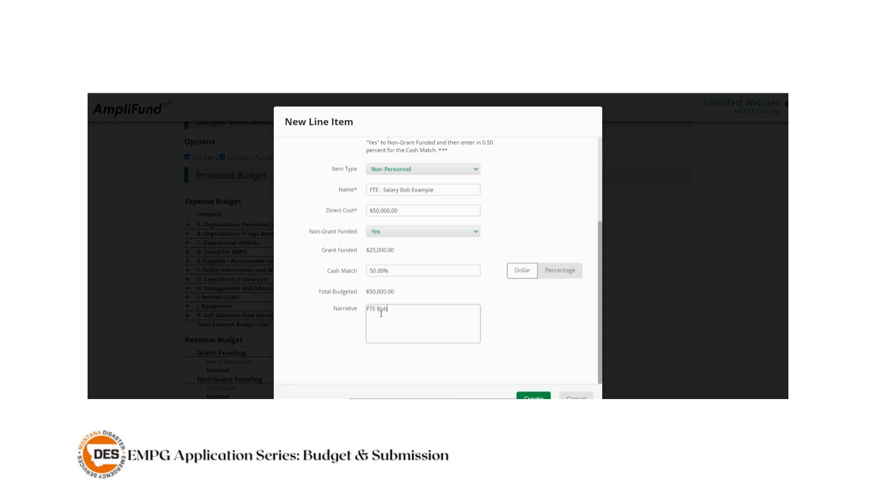
text( leaving in March and a new hiring process will begin.)
click(537, 397)
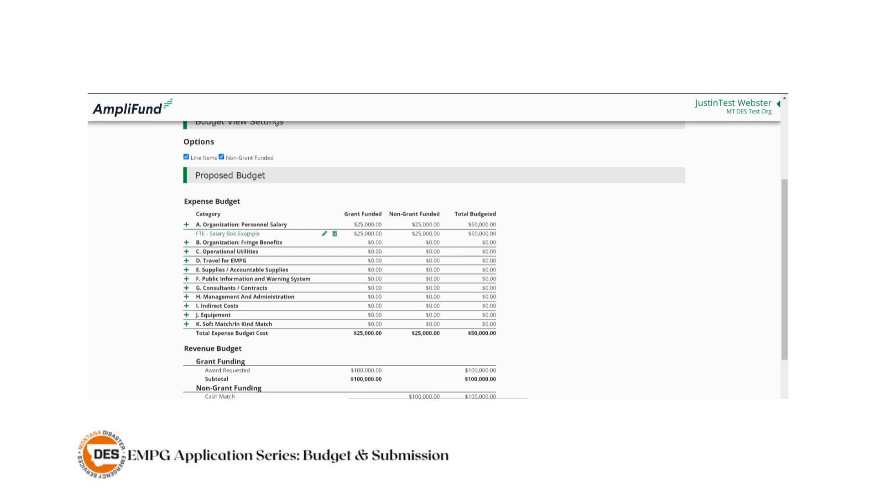
- Start a line item under Organization: Fringe Benefits, named "FTE - Fringe" plus the employee's name
click(186, 243)
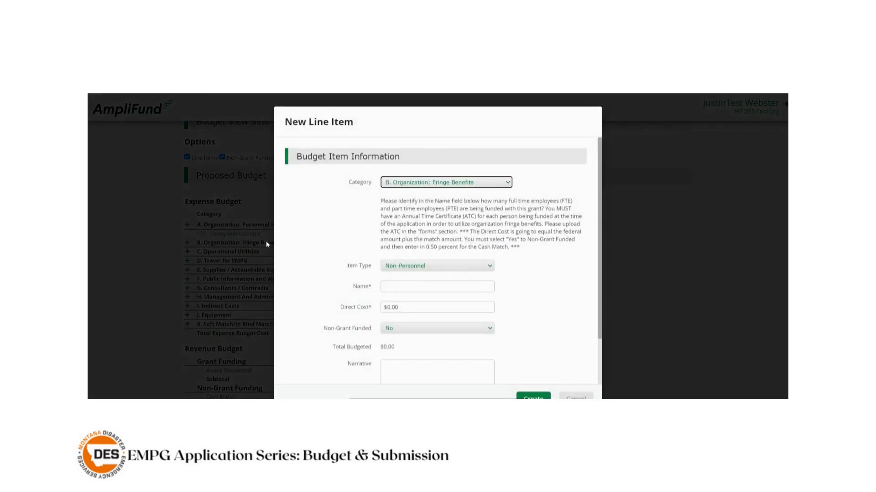
click(407, 287)
text(F)
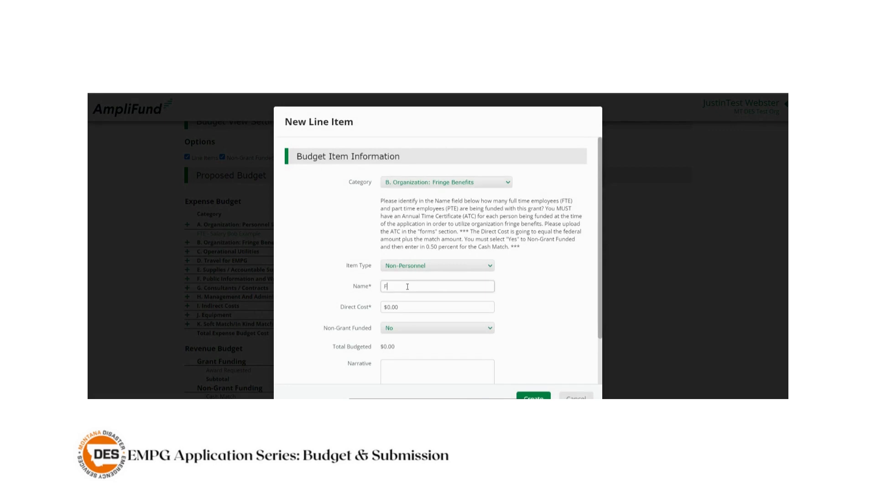
text(TE - Fringe Bob Example)
click(405, 271)
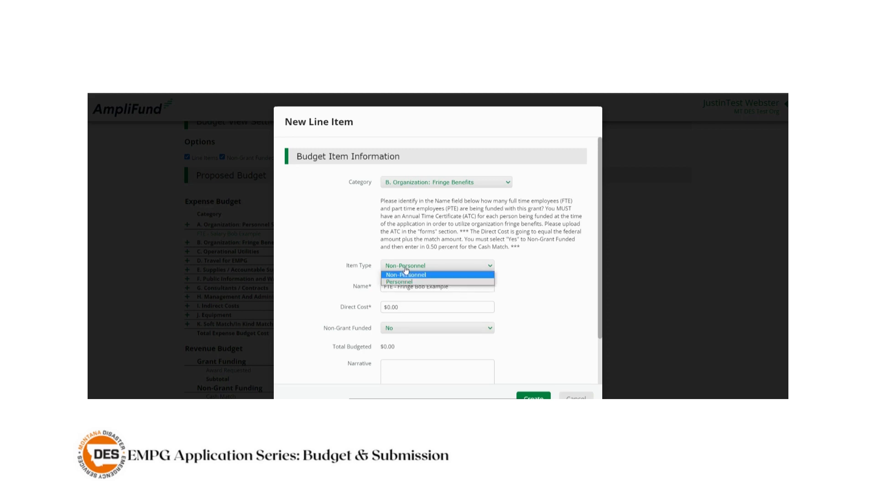
click(406, 270)
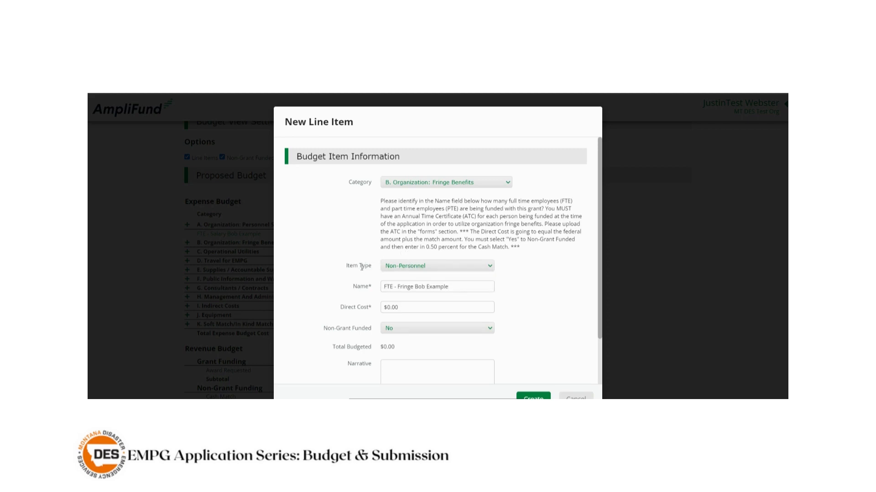
- Set the fringe benefits item's direct cost to $15,000
scroll(362, 283, down, 2)
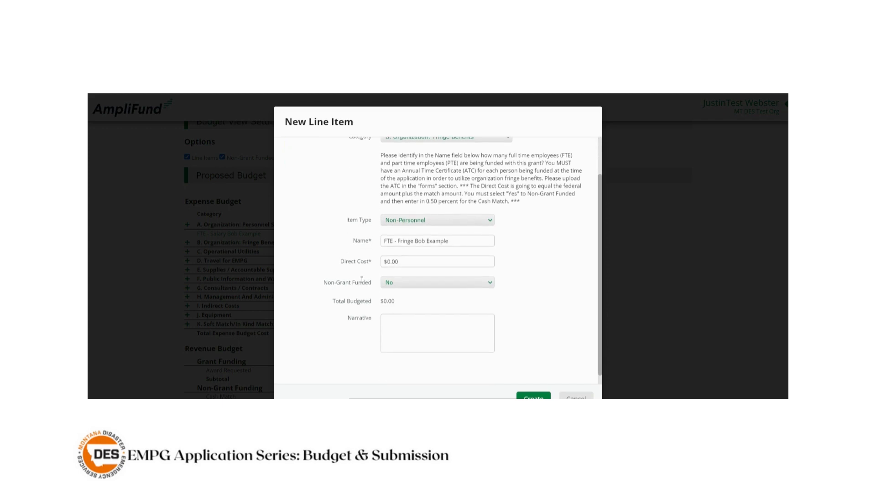
scroll(365, 269, up, 2)
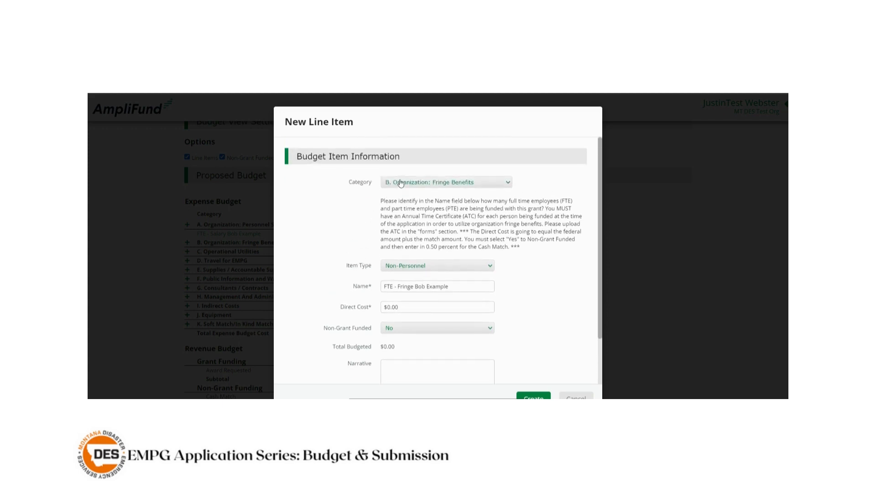
scroll(356, 277, down, 1)
click(411, 262)
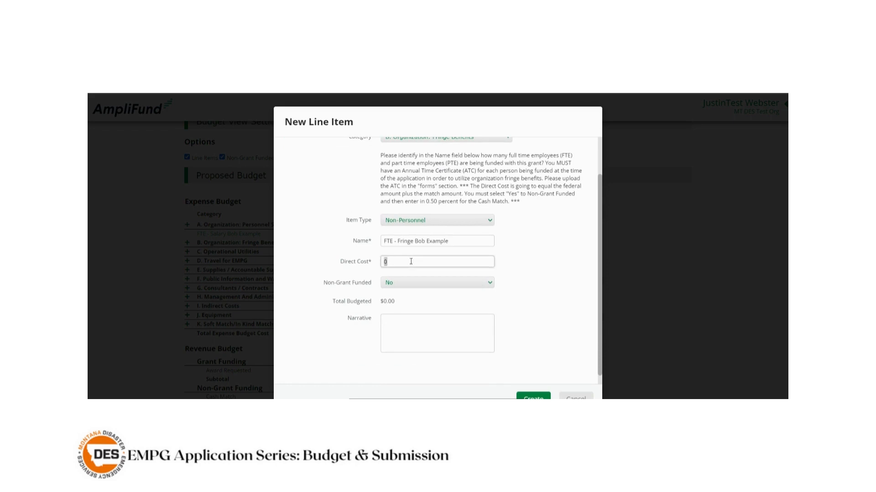
text(15000)
click(360, 261)
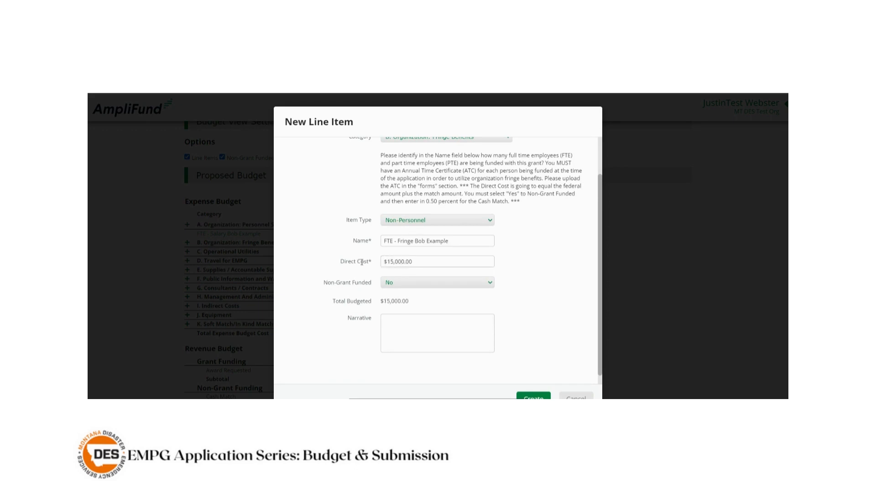
- Set the fringe benefits item's Non-Grant Funded option to Yes and enter its cash match as a percentage of 50%
click(392, 285)
click(397, 295)
scroll(356, 302, down, 1)
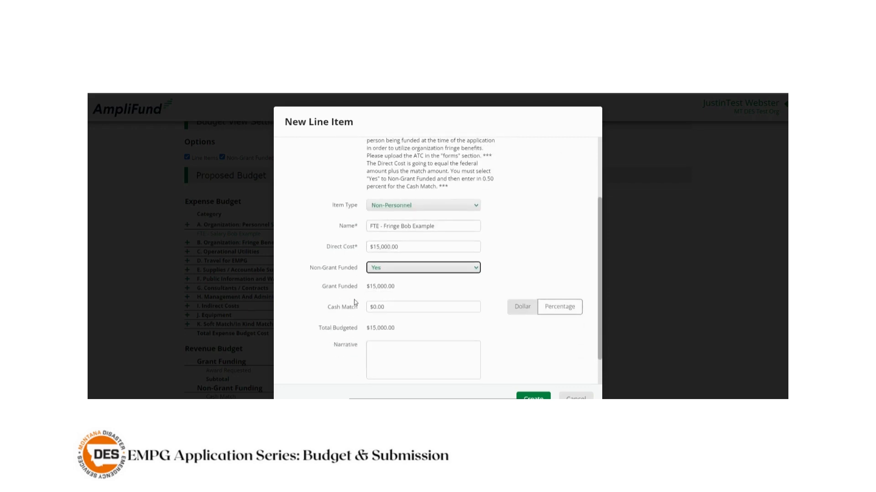
click(570, 311)
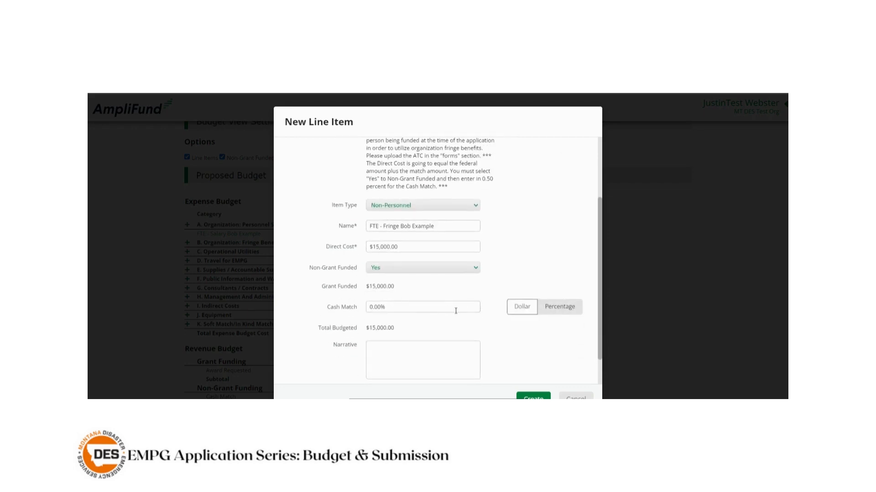
click(416, 310)
text(.5)
click(418, 293)
- Enter "FTE" and the employee's name as the fringe benefits narrative and create the line item
scroll(350, 326, down, 1)
click(398, 315)
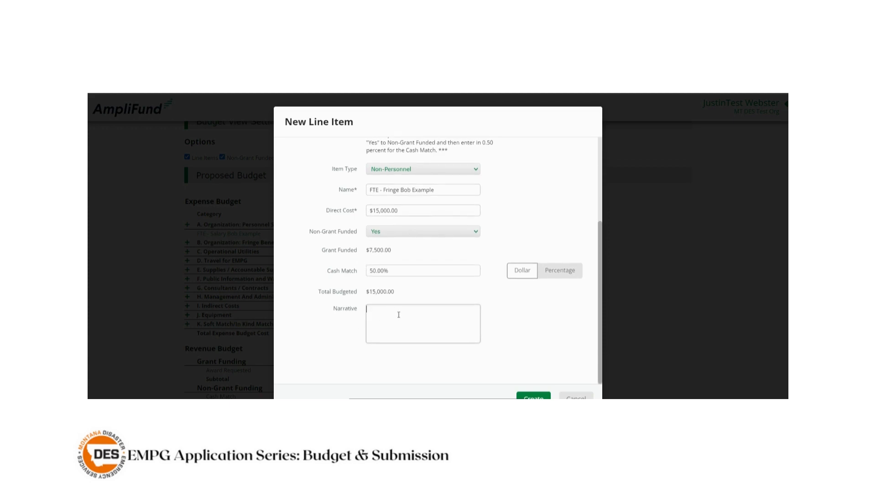
text(FTE Bob)
click(533, 397)
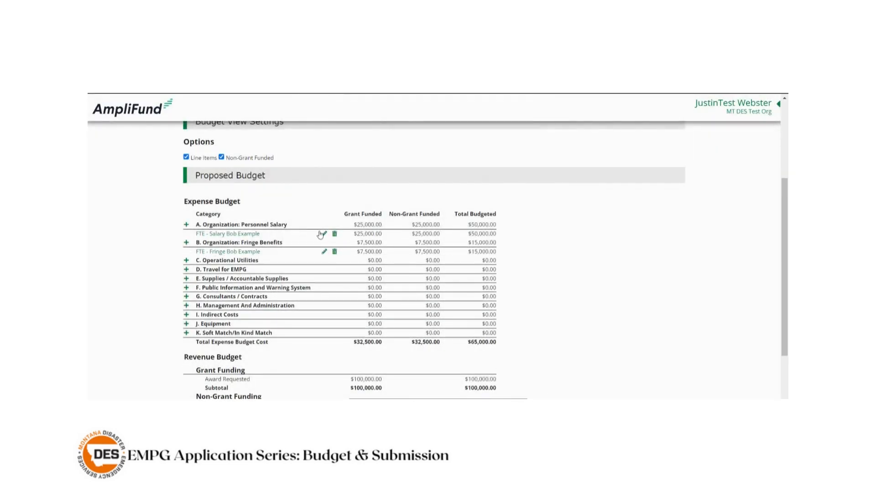
- Start a line item under Operational Utilities named "Electrical" with a direct cost of $1,200
click(186, 260)
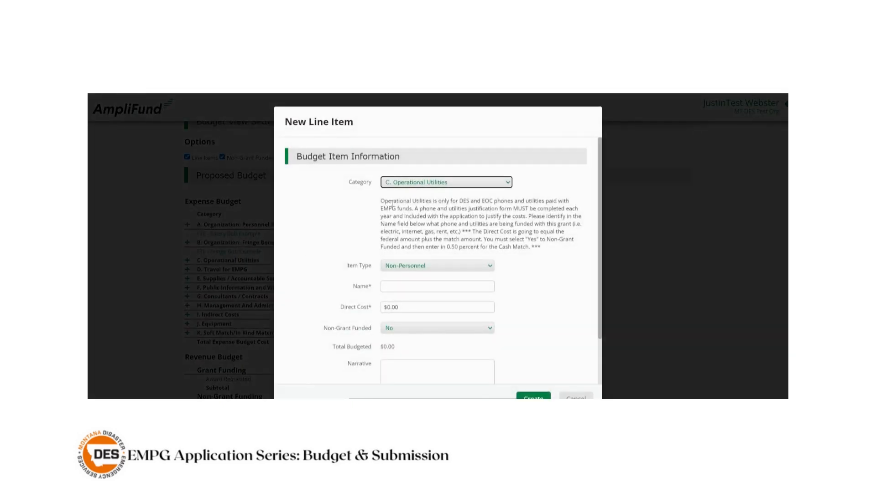
click(405, 285)
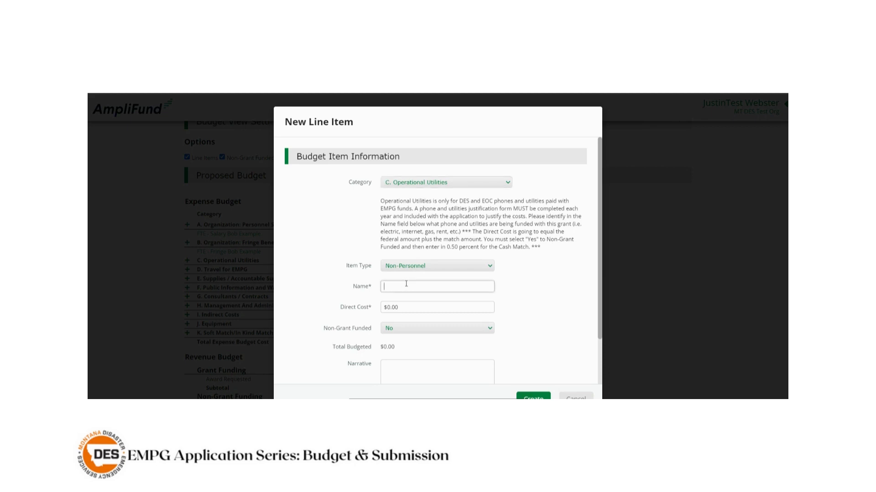
text(Electrical)
click(404, 308)
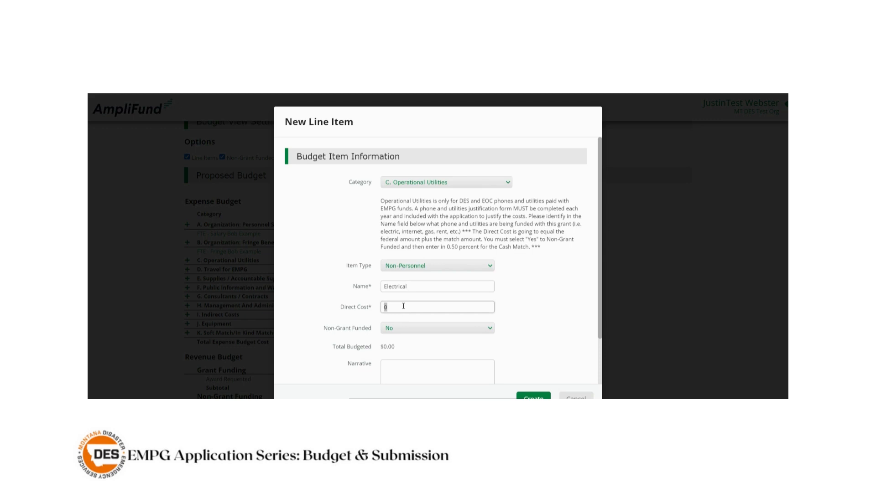
text(1200)
click(366, 294)
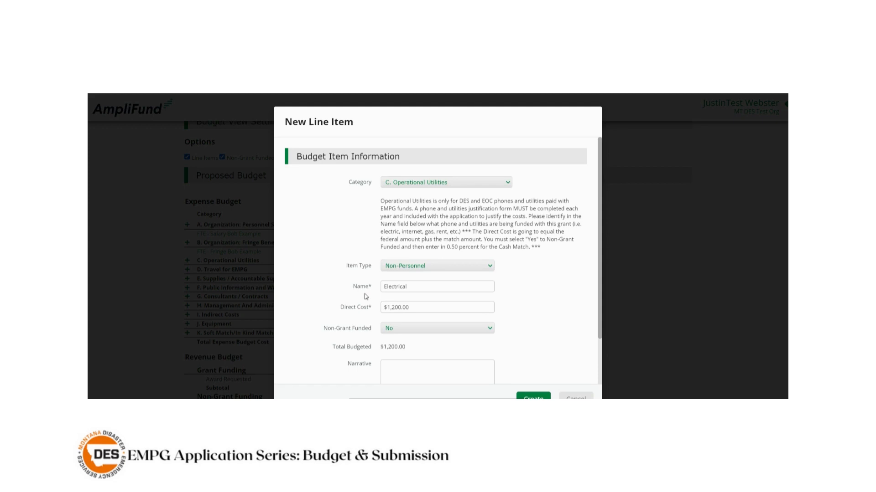
- Set the Electrical item's Non-Grant Funded option to Yes and enter its cash match as a percentage of 50%
scroll(366, 294, down, 1)
click(392, 292)
click(413, 300)
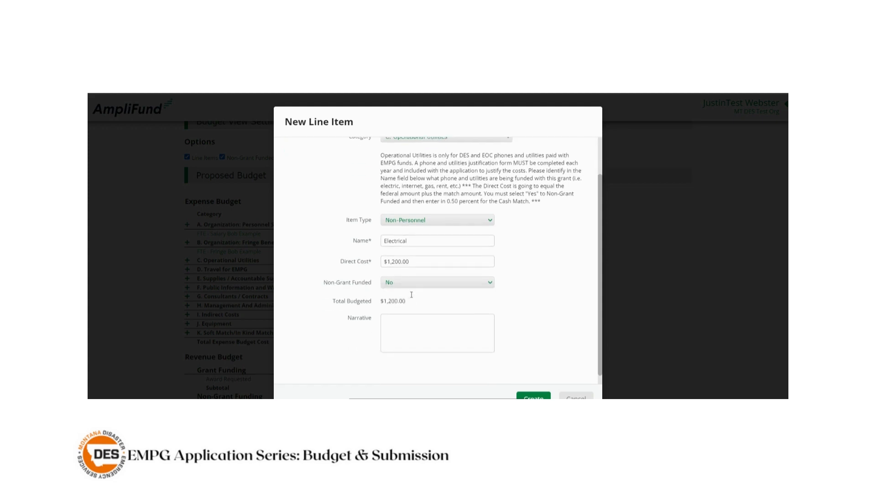
click(557, 356)
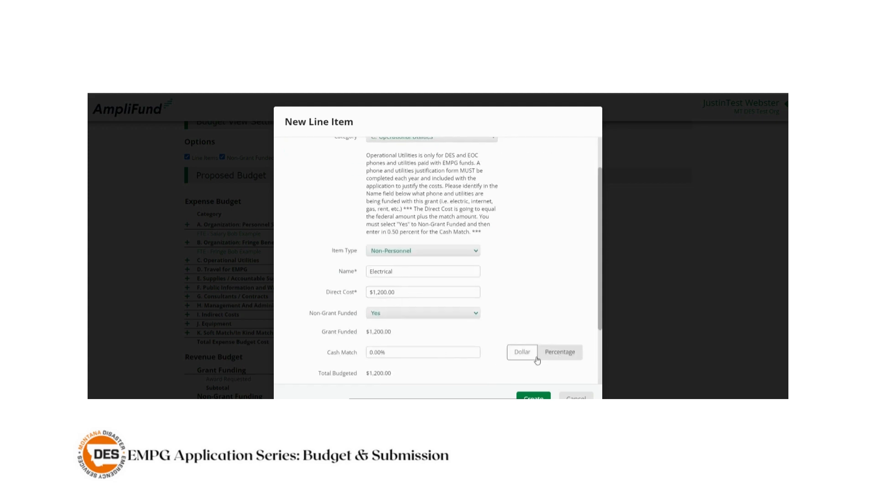
click(446, 354)
text(.5)
click(446, 338)
- Enter the narrative "Electrical charges for EM program" and create the Electrical line item
scroll(442, 339, down, 1)
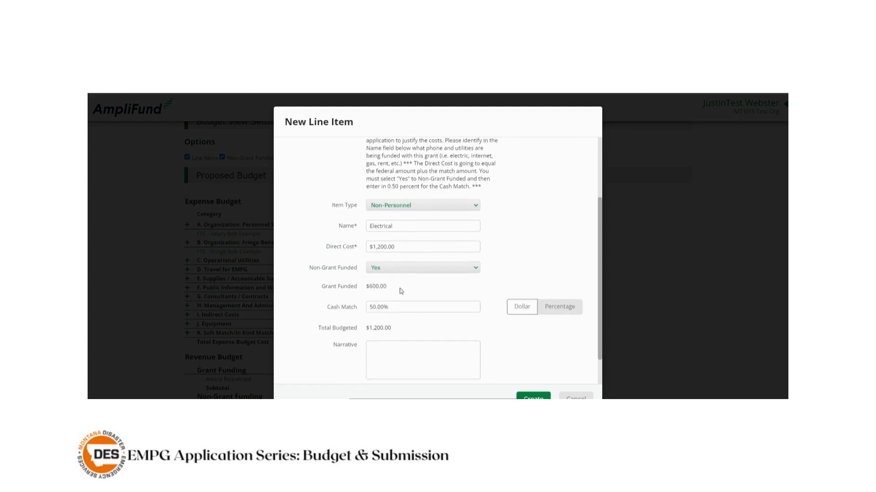
scroll(347, 304, down, 1)
click(388, 313)
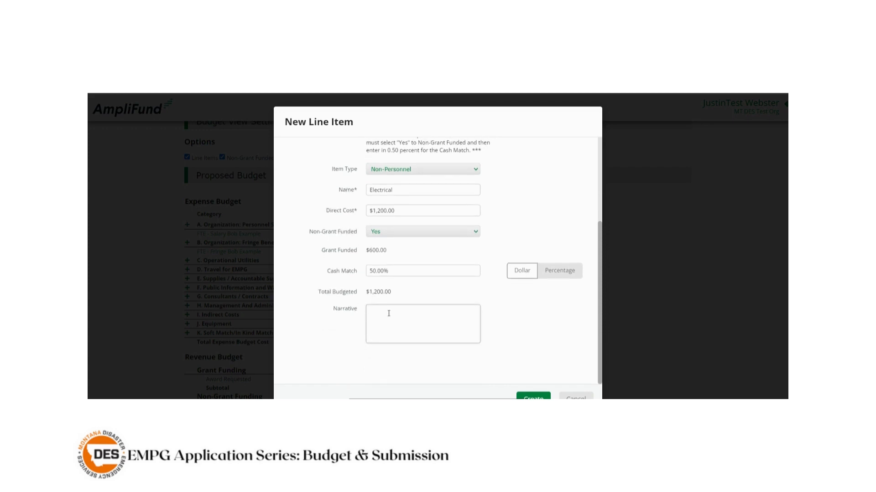
text(Electrical charges for EM program)
click(495, 302)
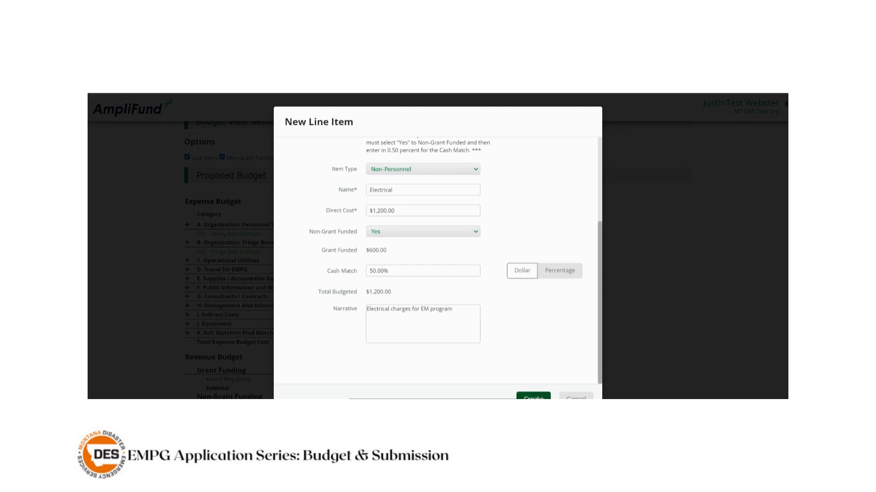
click(533, 397)
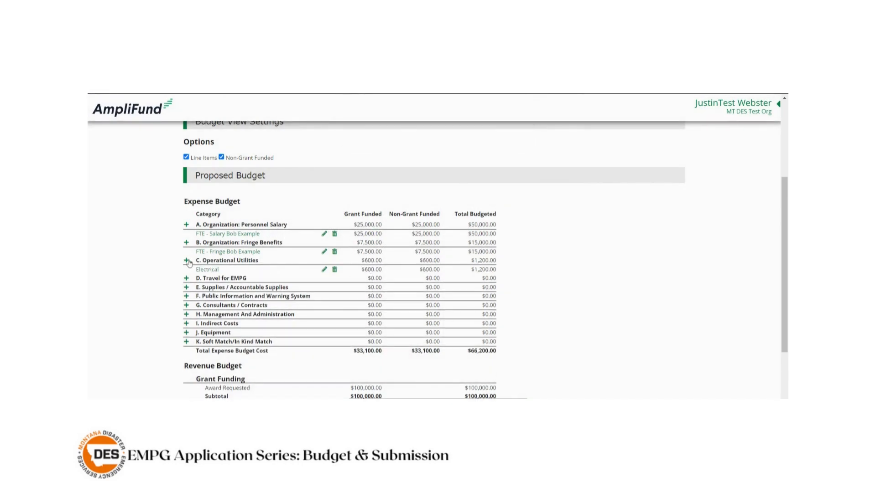
- Start another line item under Operational Utilities named "Rent" with a direct cost of $600
click(186, 260)
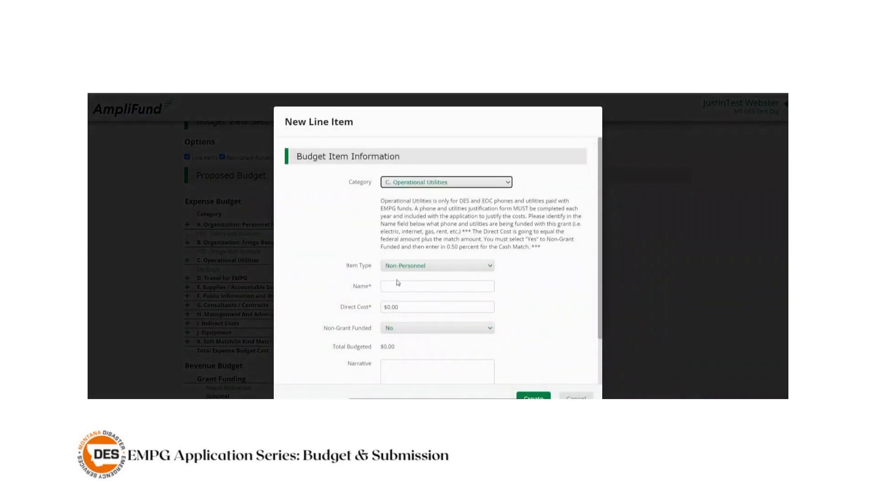
click(409, 288)
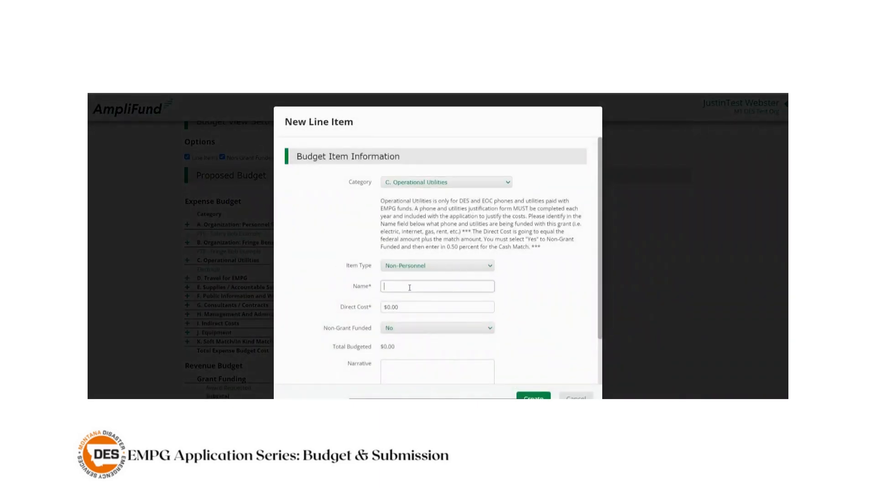
text(Rent)
click(408, 307)
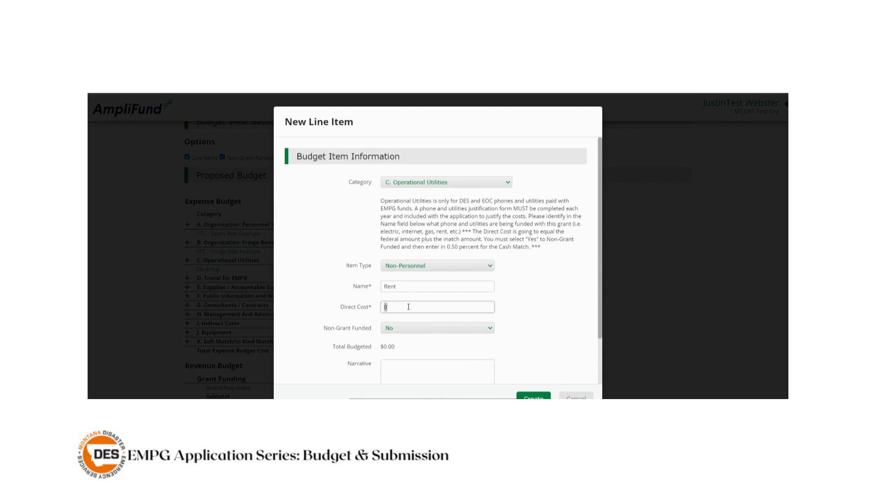
text(600)
click(361, 305)
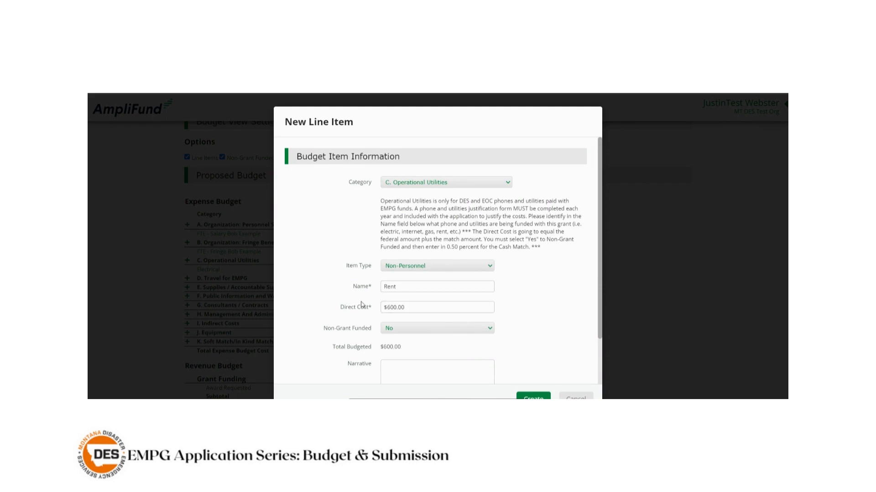
- Set the Rent item's Non-Grant Funded option to Yes and enter its cash match as a percentage of 50%
scroll(362, 305, down, 1)
click(415, 284)
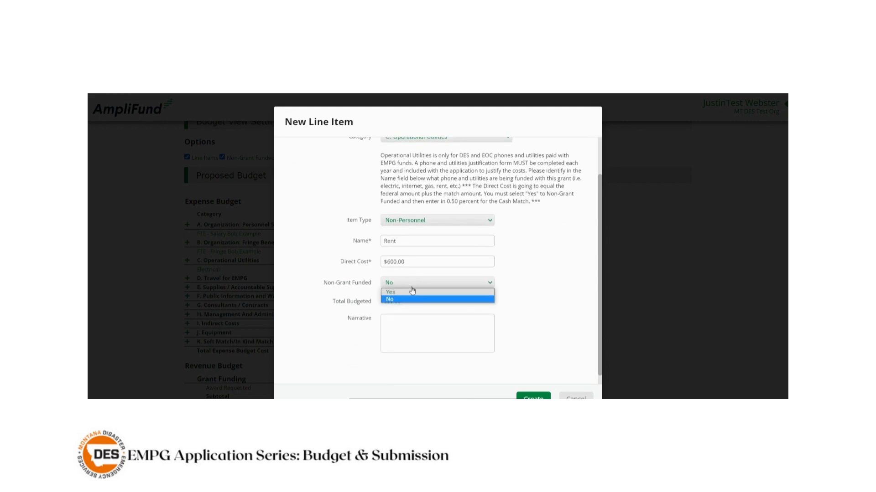
click(391, 292)
scroll(347, 297, down, 1)
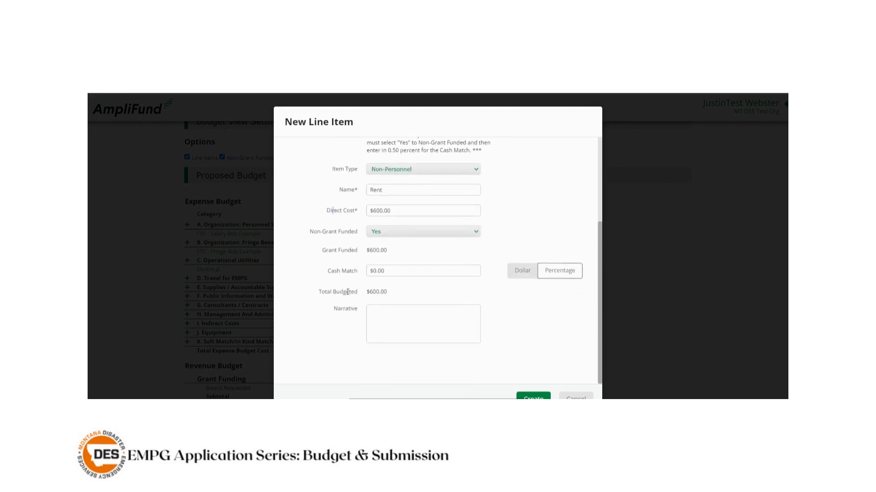
click(549, 275)
click(475, 270)
text(.5)
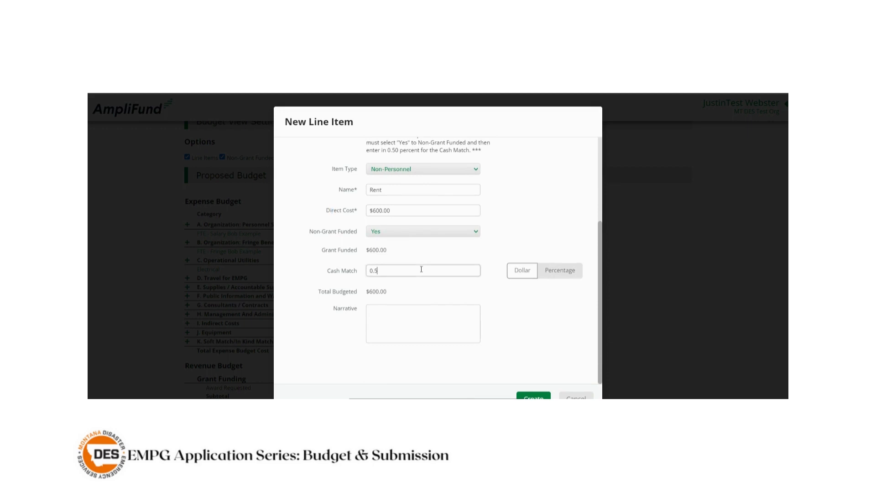
key(Tab)
- Enter the narrative "Cheap rent for EM office" and create the Rent line item
click(389, 317)
text(Cheap rent )
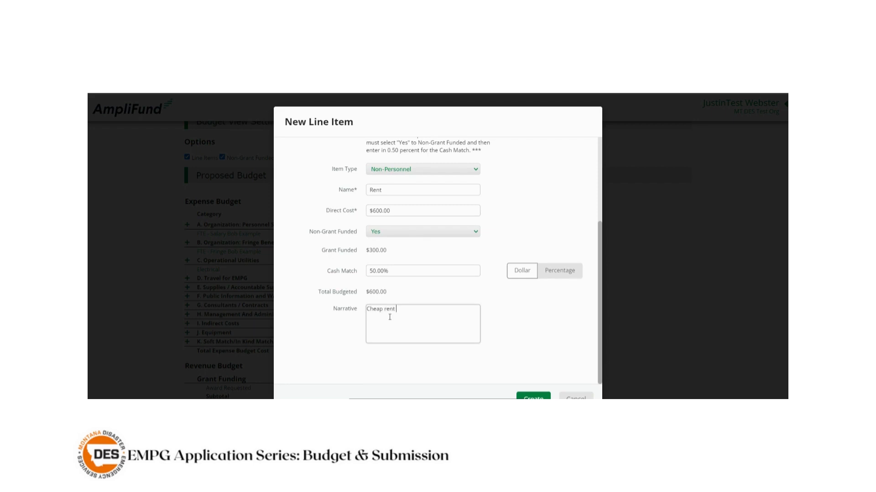
text(for EM office)
click(484, 301)
click(533, 397)
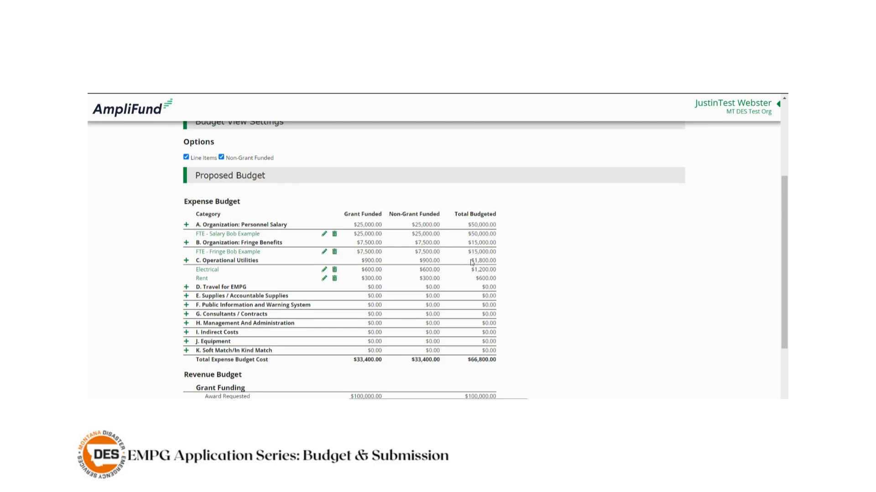
- Review the Operational Utilities total and the Total Overall Budget Cost in the proposed budget
drag(471, 260, 495, 261)
scroll(505, 275, down, 2)
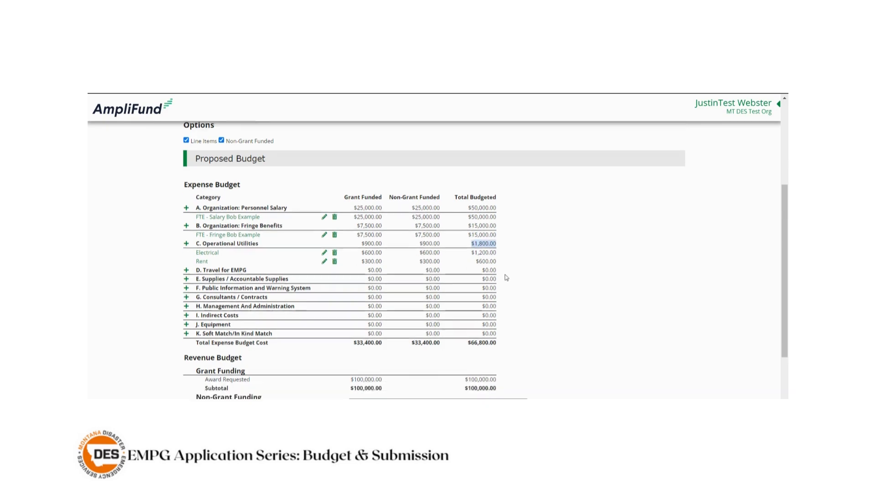
scroll(506, 278, down, 1)
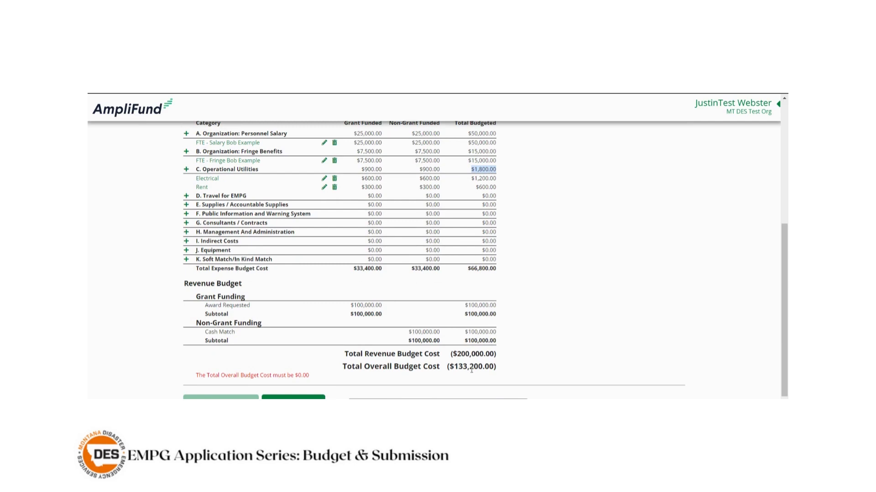
drag(448, 367, 495, 366)
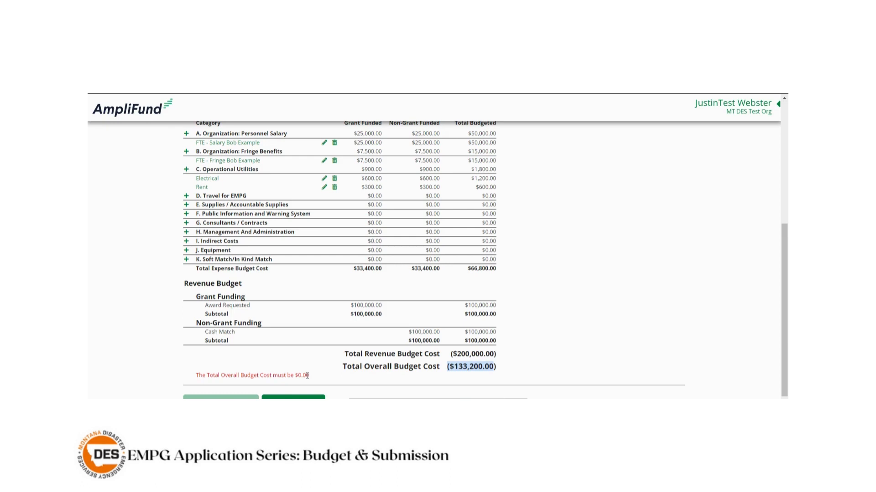
scroll(308, 376, up, 1)
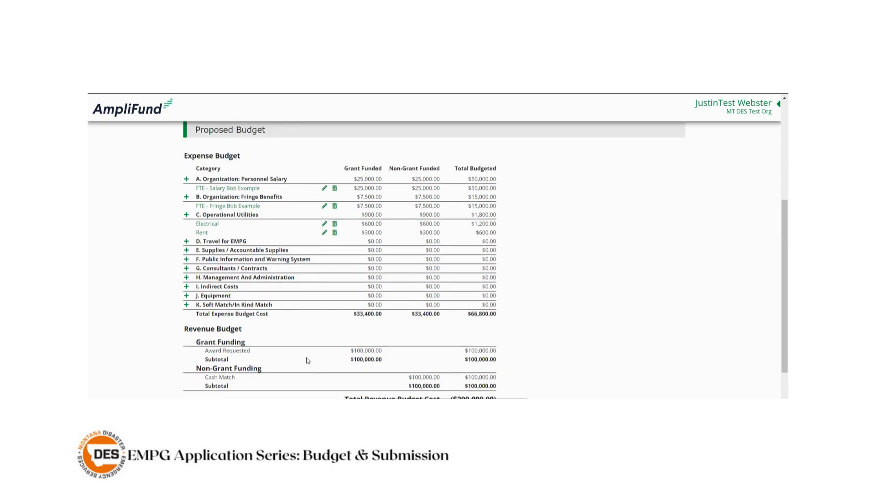
- Start a line item under Supplies / Accountable Supplies named "Office Supplies" with a direct cost of $400
click(186, 251)
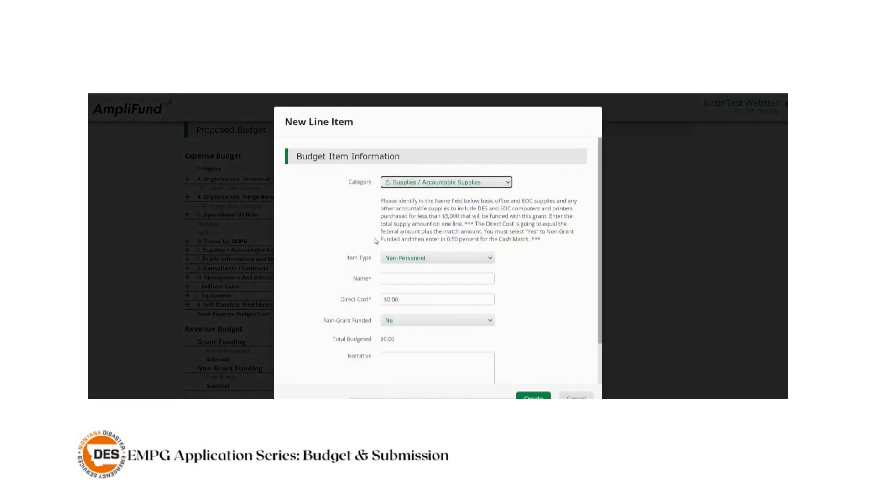
click(414, 278)
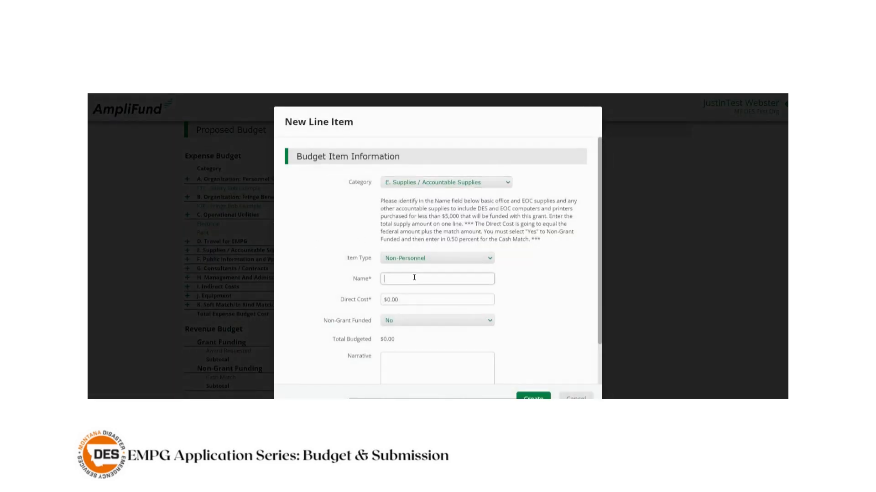
text(Office Supplies)
click(409, 297)
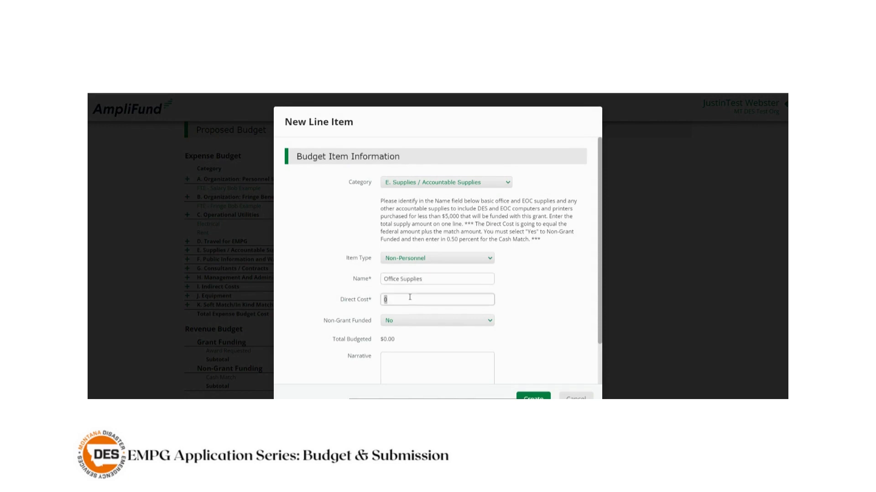
text(400)
- Set the Office Supplies item's Non-Grant Funded option to Yes and enter its cash match as a percentage of 50%
click(398, 321)
click(400, 337)
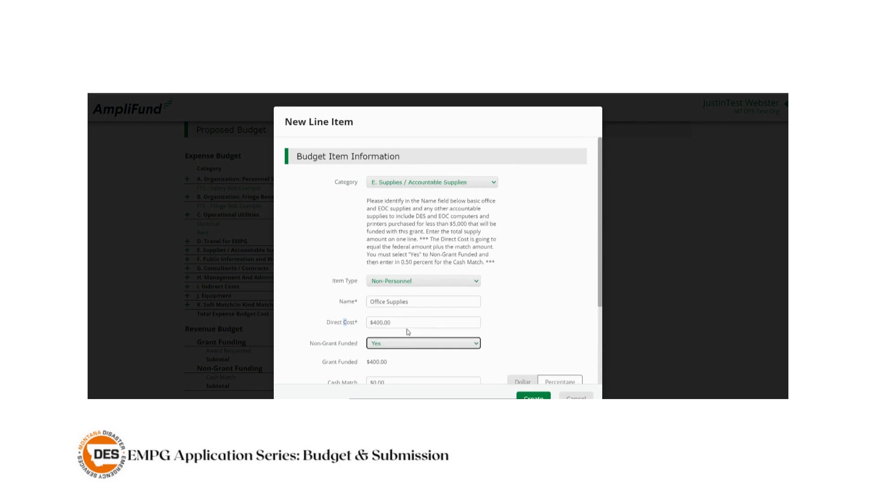
scroll(410, 355, down, 2)
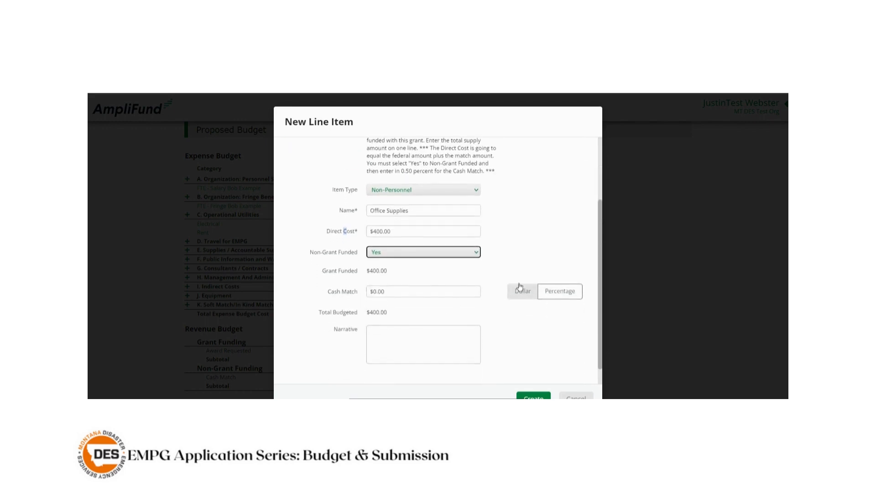
click(549, 295)
click(406, 291)
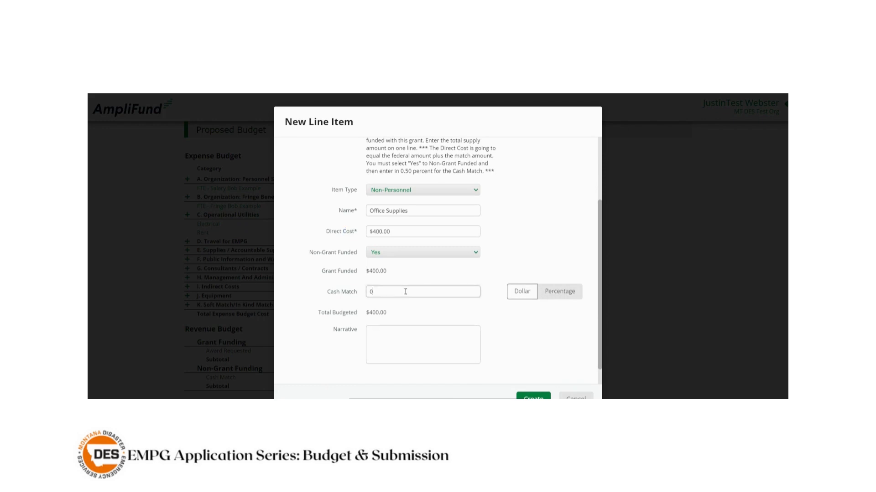
text(.5)
click(411, 279)
scroll(359, 283, down, 1)
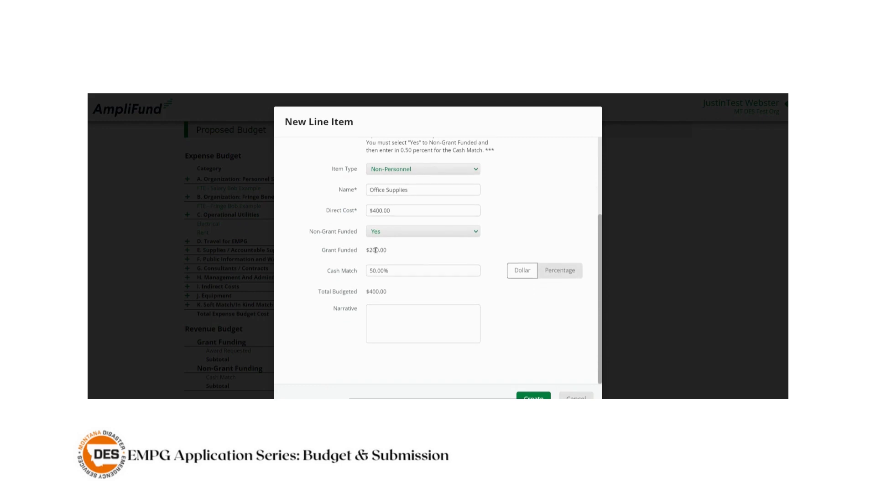
- Enter the narrative "Office Supplies Narrative" and create the Office Supplies line item
click(385, 315)
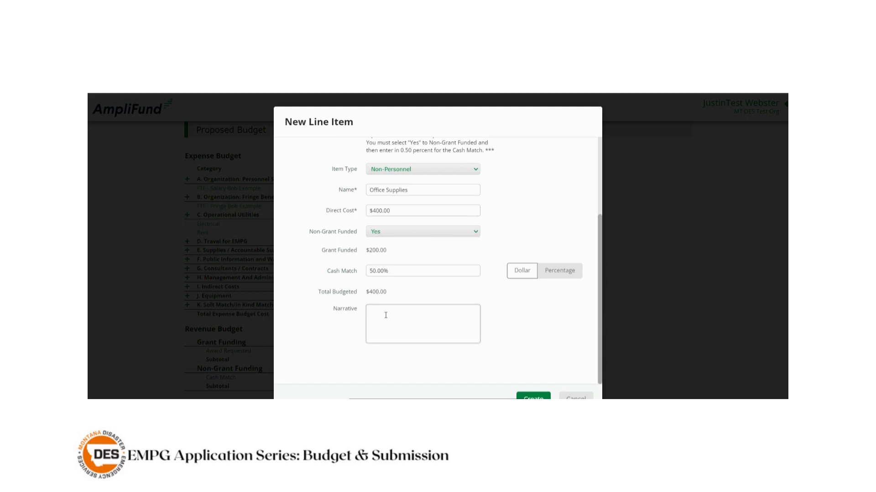
text(Office Supplies Narrative)
click(533, 395)
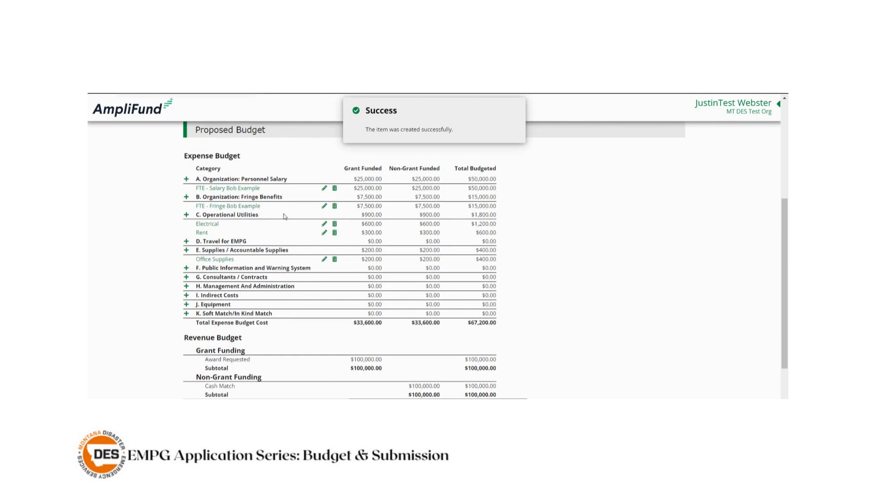
- Check the Total Overall Budget Cost, and save the proposed budget to continue the application
scroll(297, 252, down, 1)
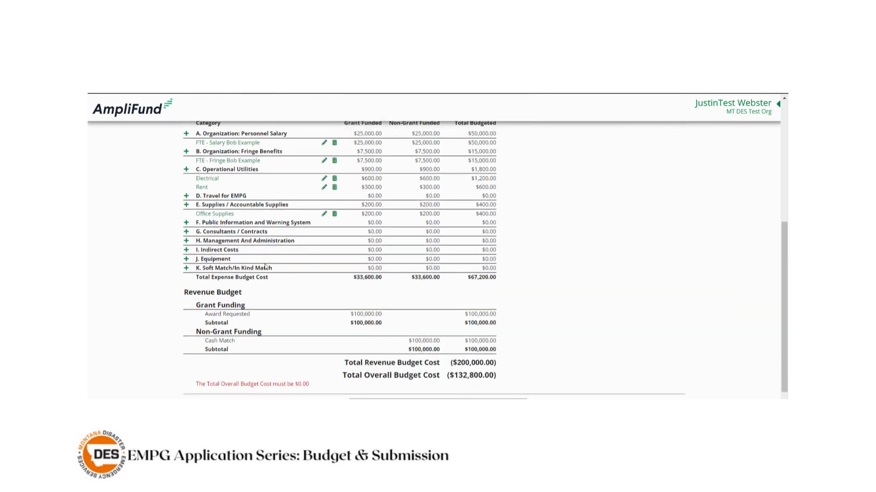
scroll(309, 235, up, 1)
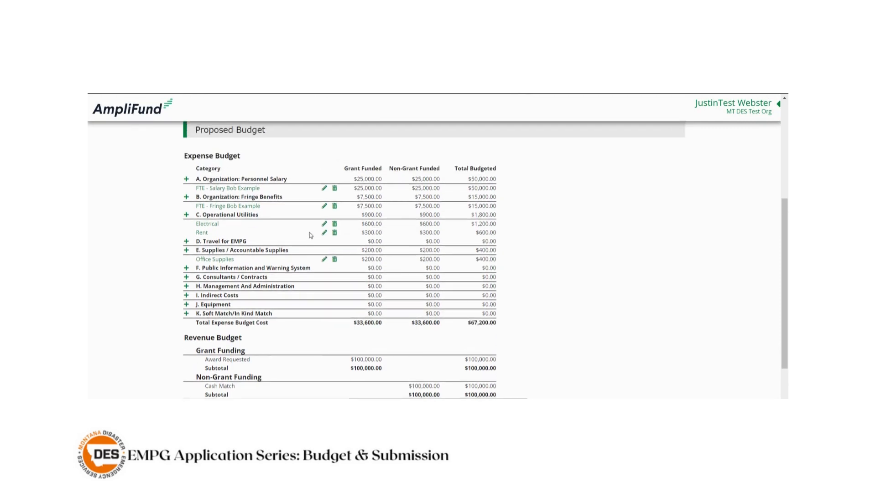
scroll(309, 235, down, 1)
scroll(338, 246, down, 1)
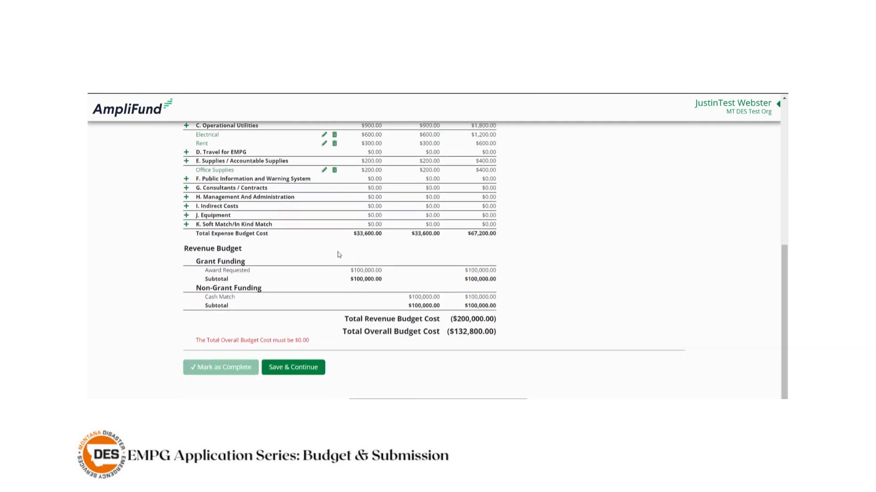
drag(344, 332, 440, 333)
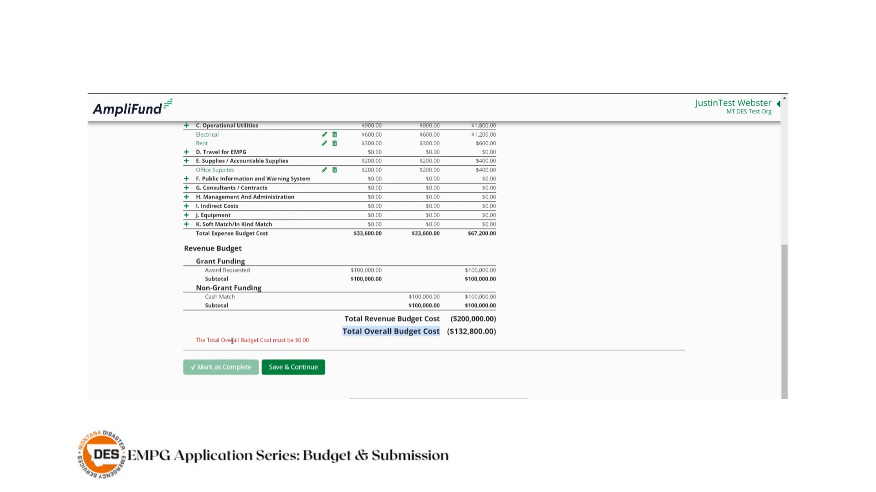
click(291, 368)
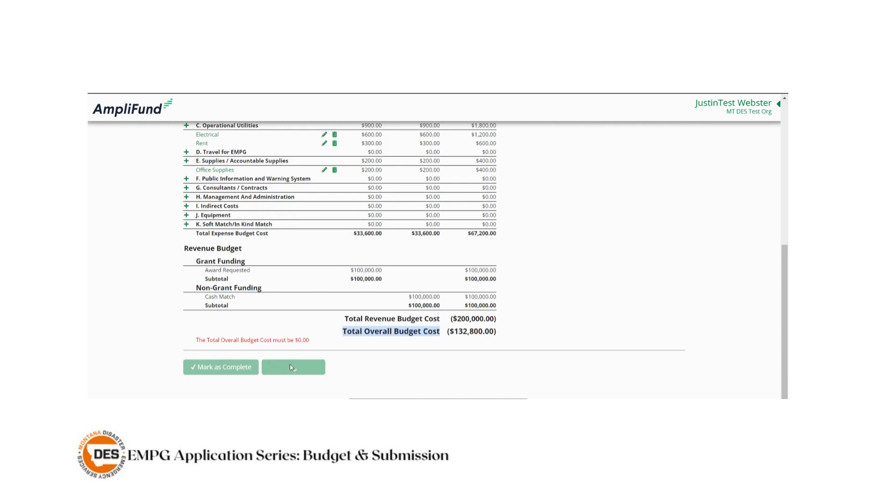